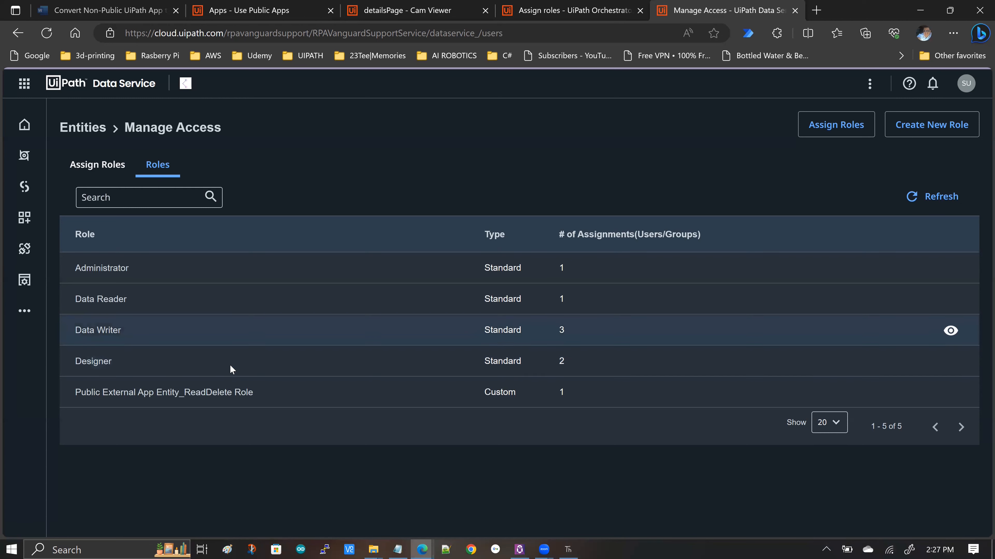
Start a role assignment in Data Service's Manage Access, find names matching RVG and pick RVGSupp_Robot.
{"action": "left_click", "coordinate": [110, 175]}
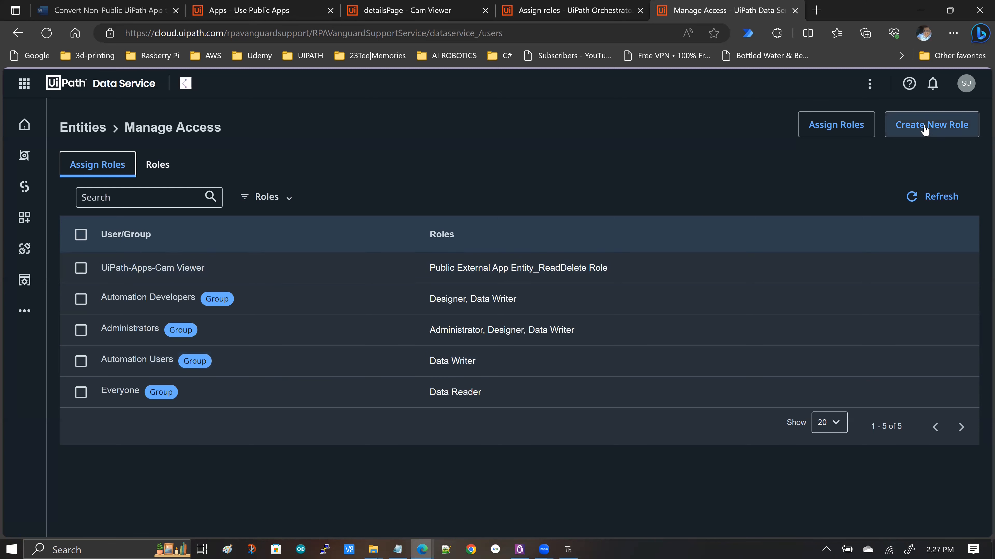
{"action": "left_click", "coordinate": [819, 135]}
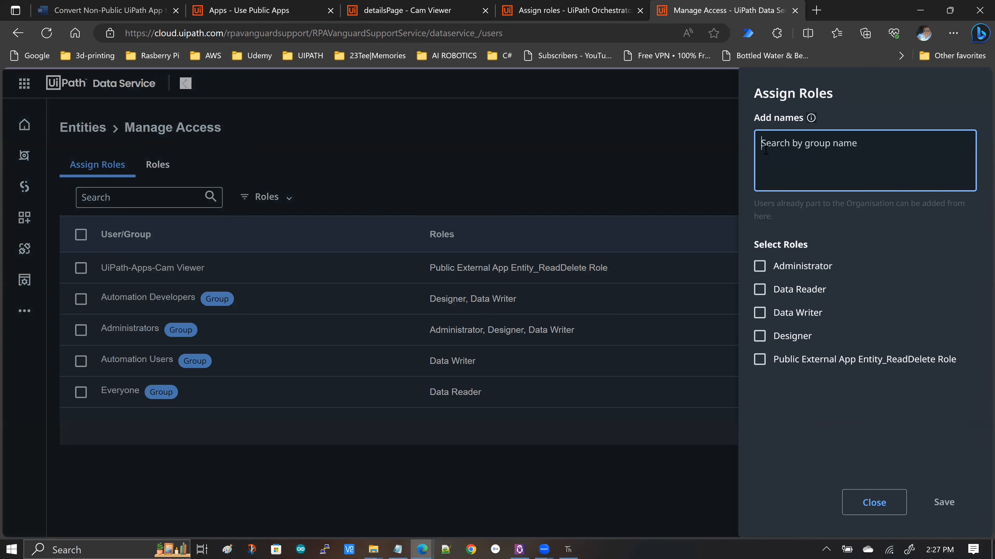
{"action": "type", "text": "RVG"}
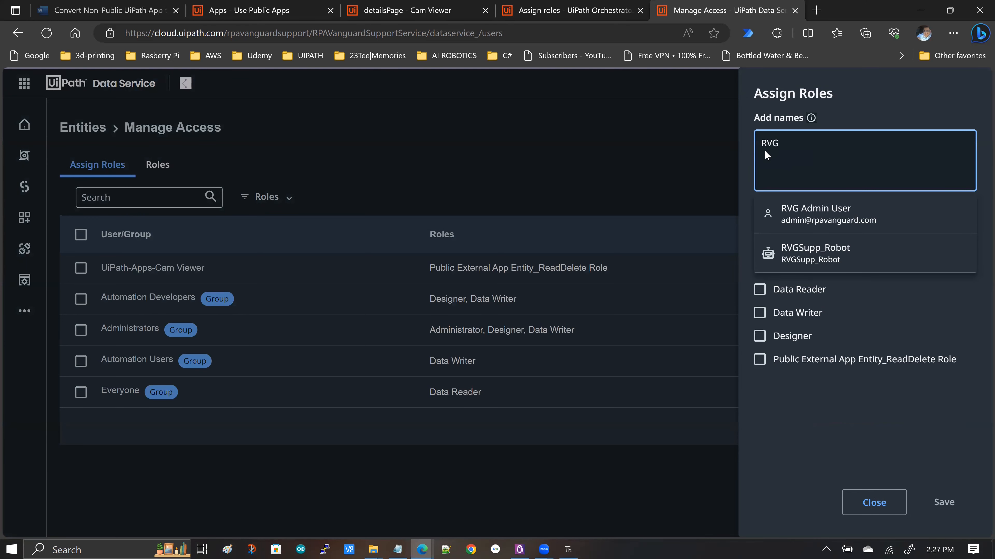
{"action": "left_click", "coordinate": [777, 247]}
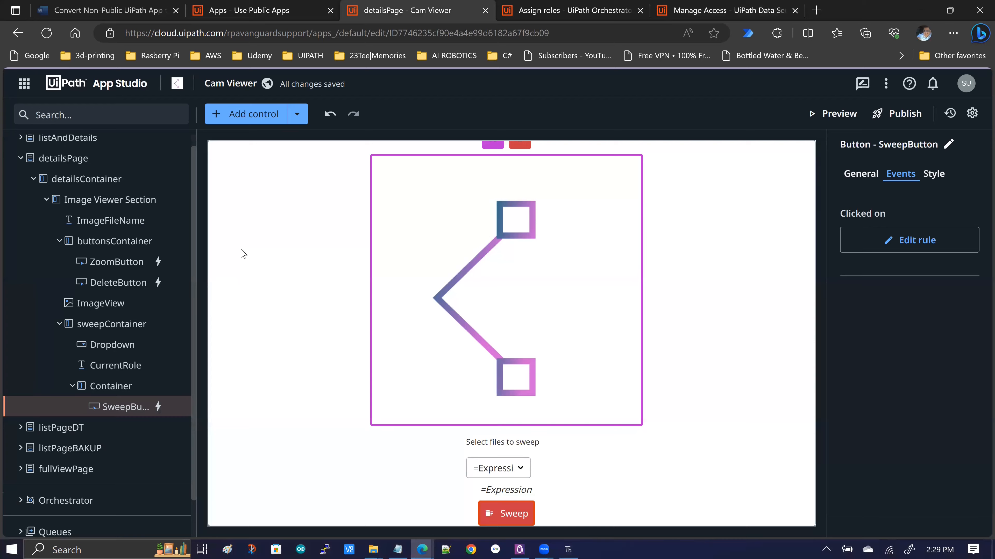
Switch to the running Cam Viewer app and examine the user information text above the Sweep button.
{"action": "key", "text": "alt+Tab"}
{"action": "scroll", "coordinate": [308, 408], "scroll_direction": "down", "scroll_amount": 3}
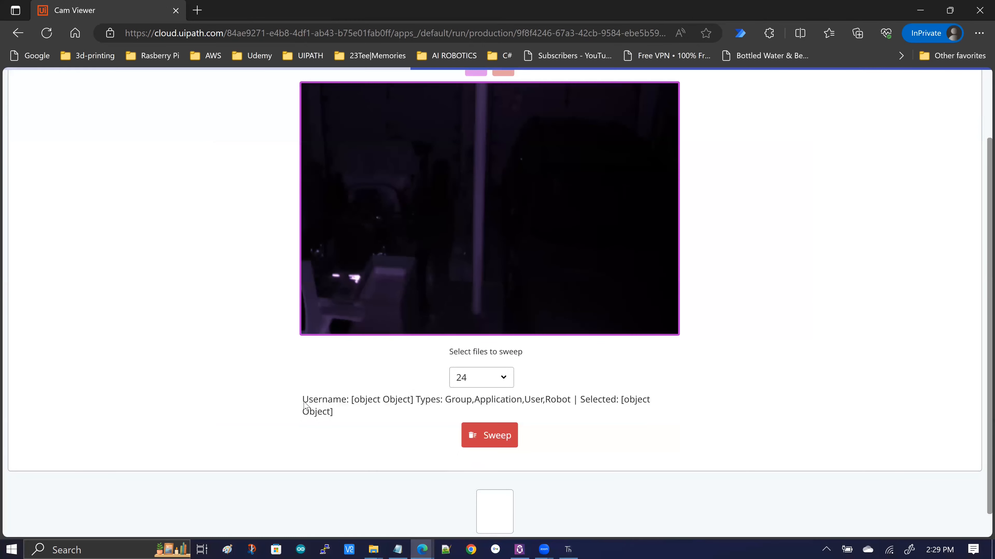
{"action": "triple_click", "coordinate": [333, 413]}
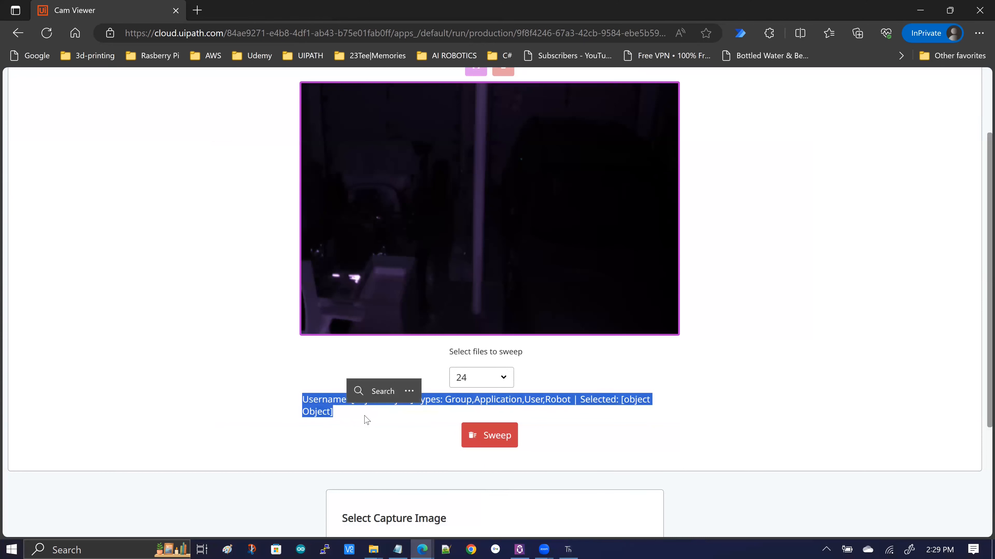
{"action": "left_click", "coordinate": [353, 421]}
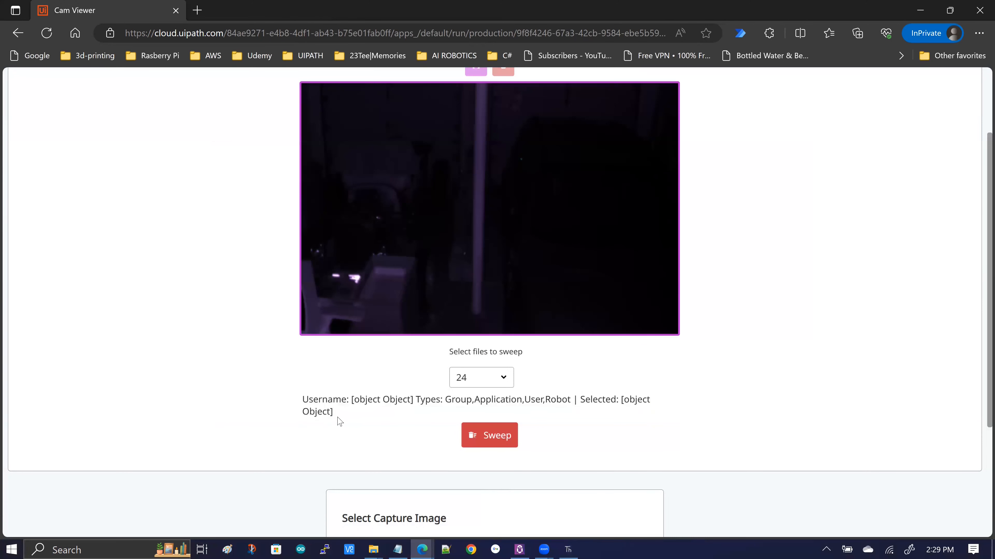
{"action": "triple_click", "coordinate": [302, 402]}
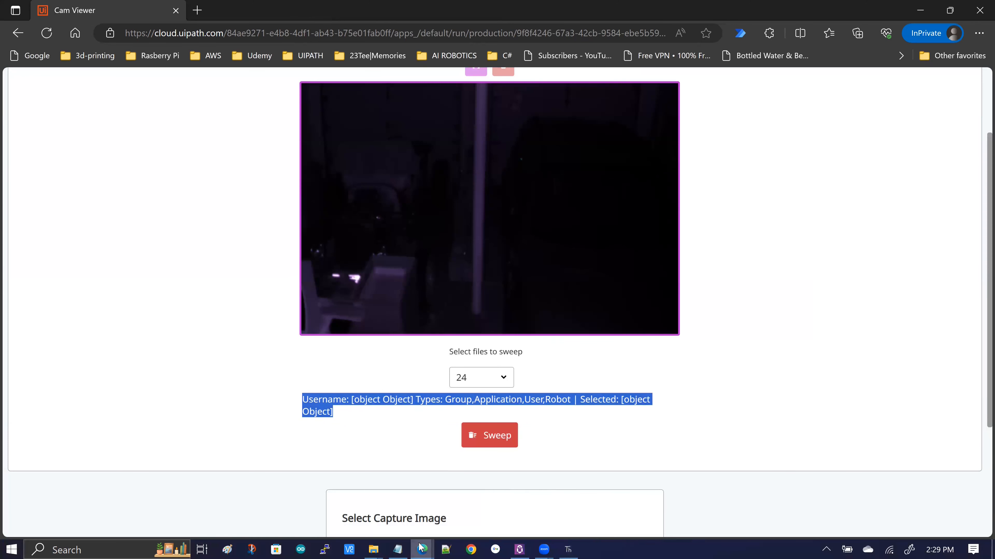
Return to App Studio and set the Hidden property of detailsPage's CurrentRole label to true.
{"action": "mouse_move", "coordinate": [418, 548]}
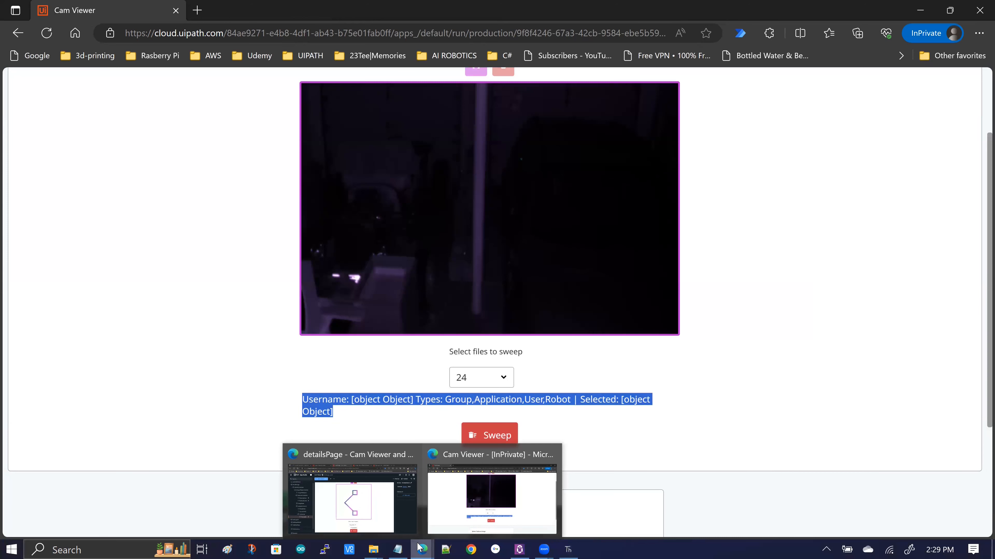
{"action": "left_click", "coordinate": [351, 458]}
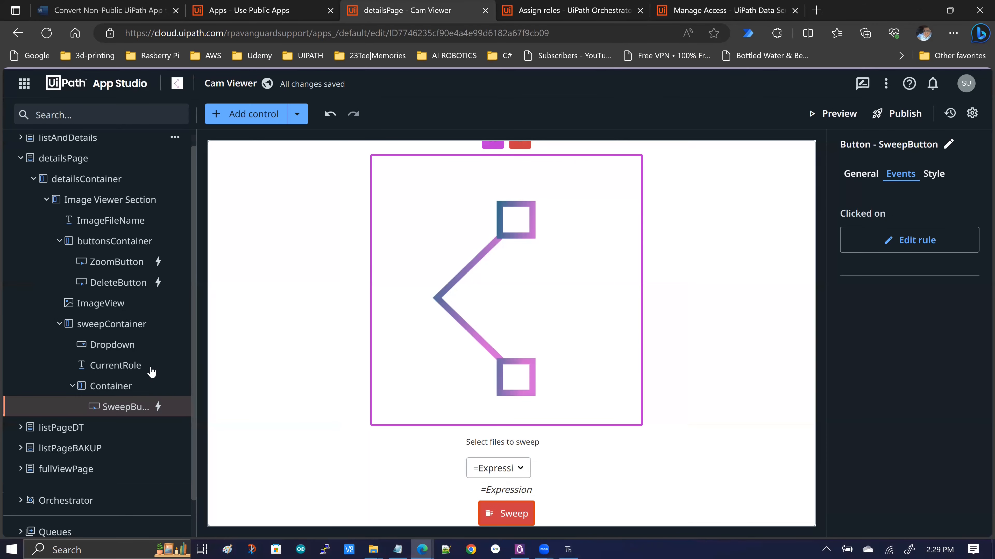
{"action": "left_click", "coordinate": [128, 372]}
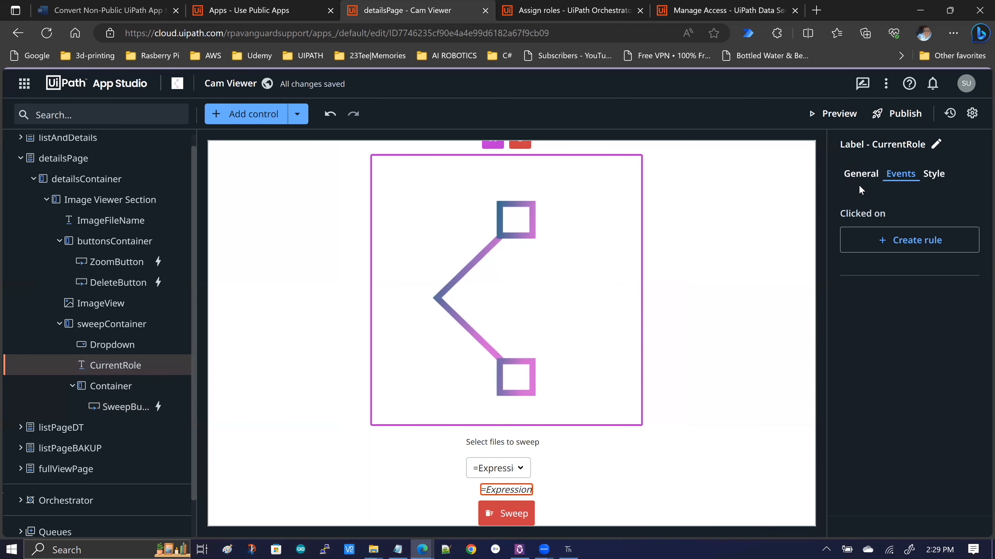
{"action": "left_click", "coordinate": [860, 177]}
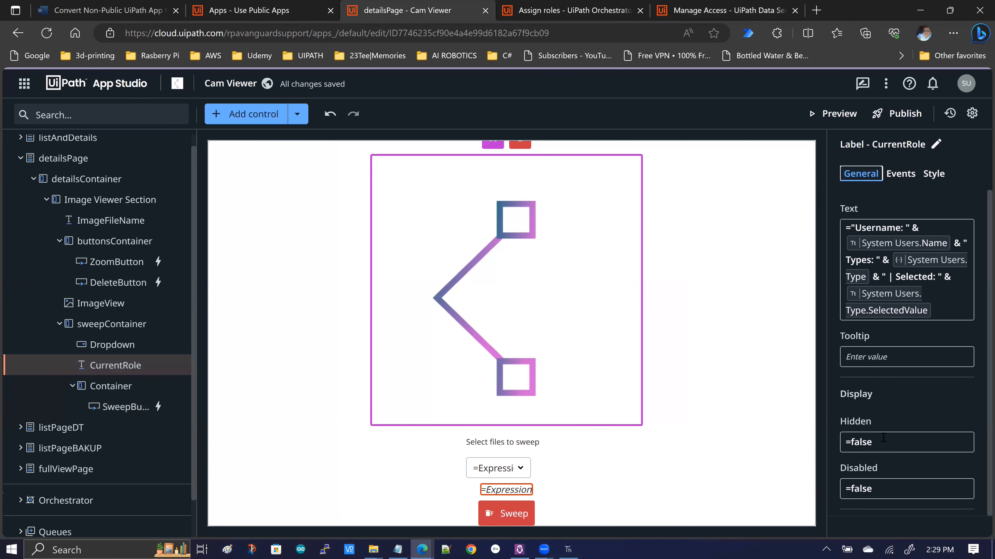
{"action": "left_click", "coordinate": [885, 444]}
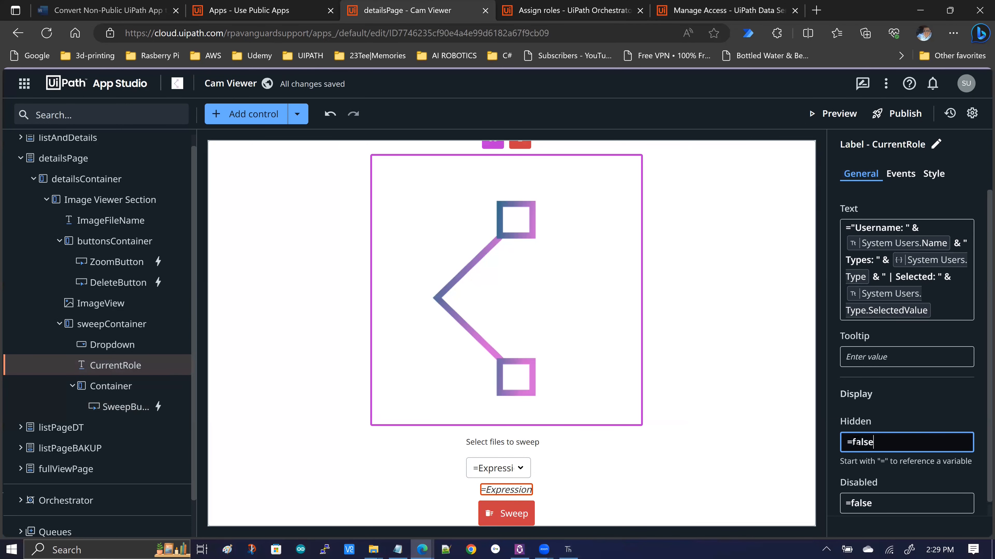
{"action": "double_click", "coordinate": [882, 441]}
{"action": "type", "text": "TRUE"}
{"action": "key", "text": "BackSpace"}
{"action": "key", "text": "BackSpace"}
{"action": "key", "text": "BackSpace"}
{"action": "key", "text": "BackSpace"}
{"action": "type", "text": "true"}
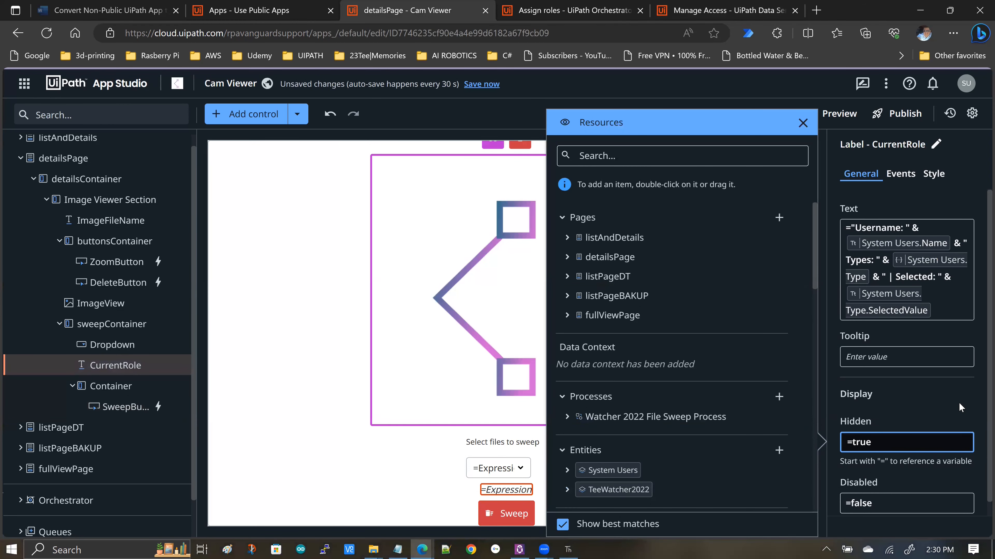
{"action": "left_click", "coordinate": [513, 329]}
{"action": "left_click", "coordinate": [488, 90]}
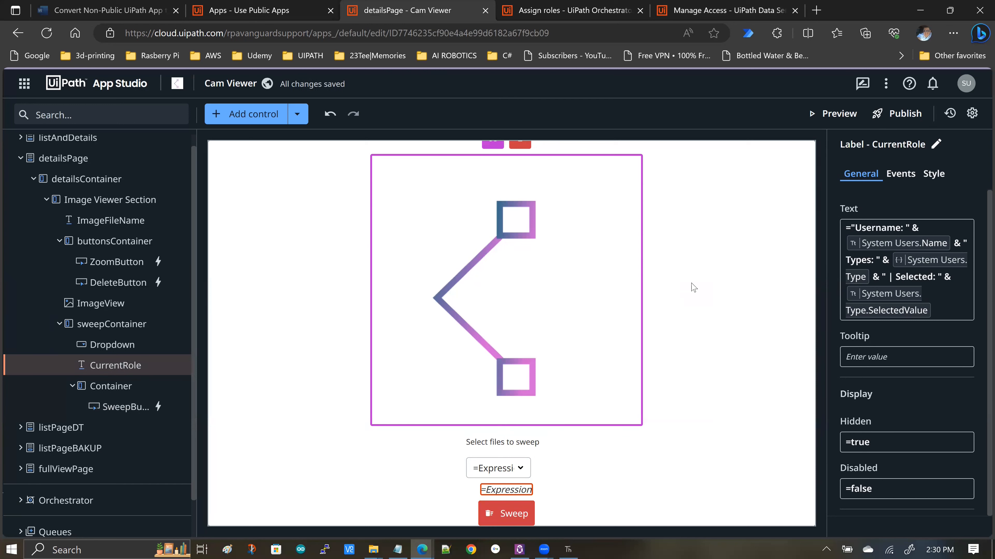
Publish a new Cam Viewer version with the description "CurrentRole Label hidden until related issue is resolved.".
{"action": "left_click", "coordinate": [895, 116]}
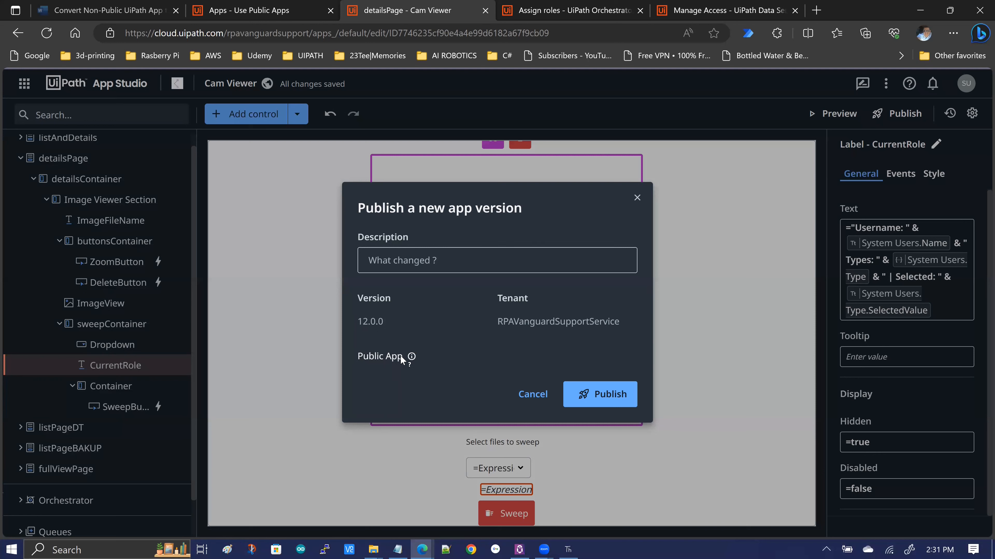
{"action": "mouse_move", "coordinate": [414, 357]}
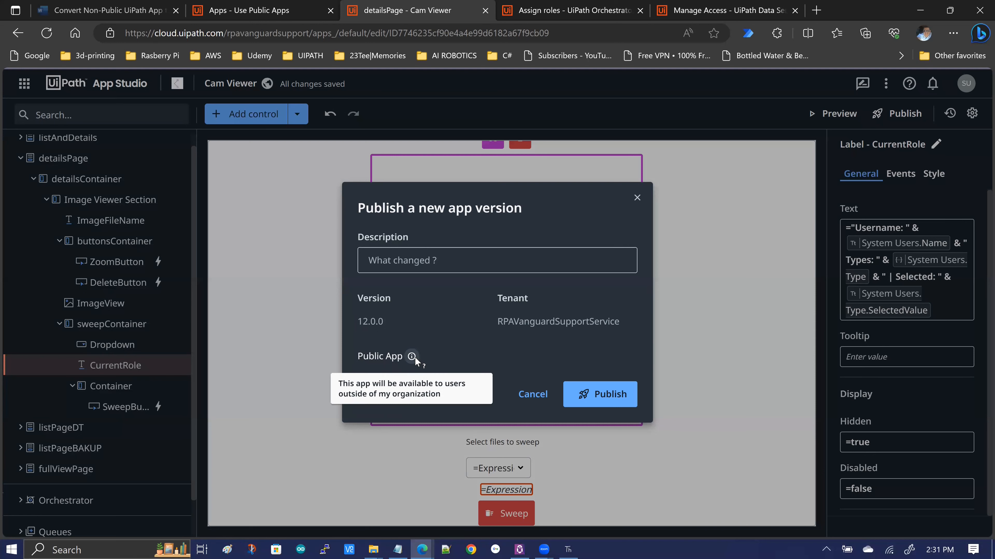
{"action": "left_click", "coordinate": [408, 260]}
{"action": "type", "text": "Curr"}
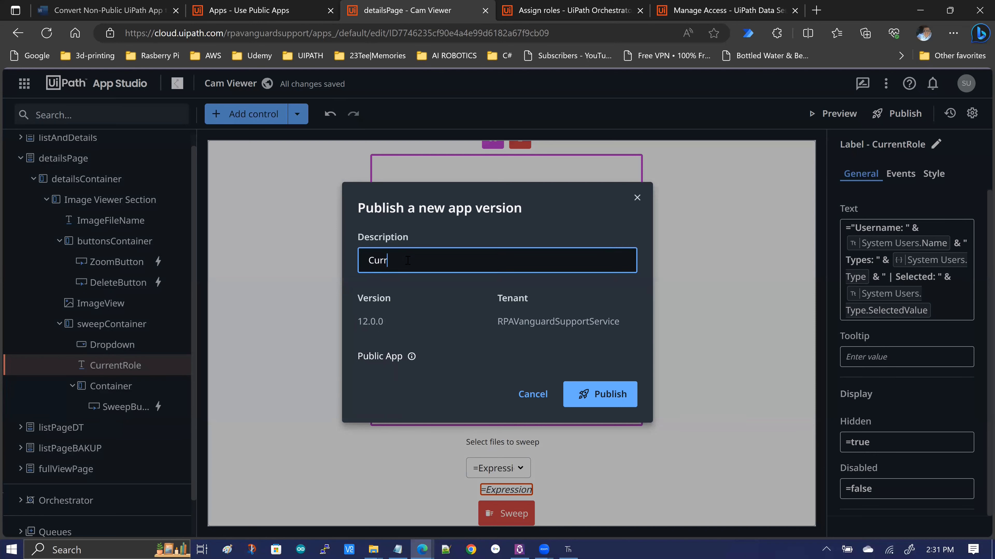
{"action": "type", "text": "entRole Label hidden"}
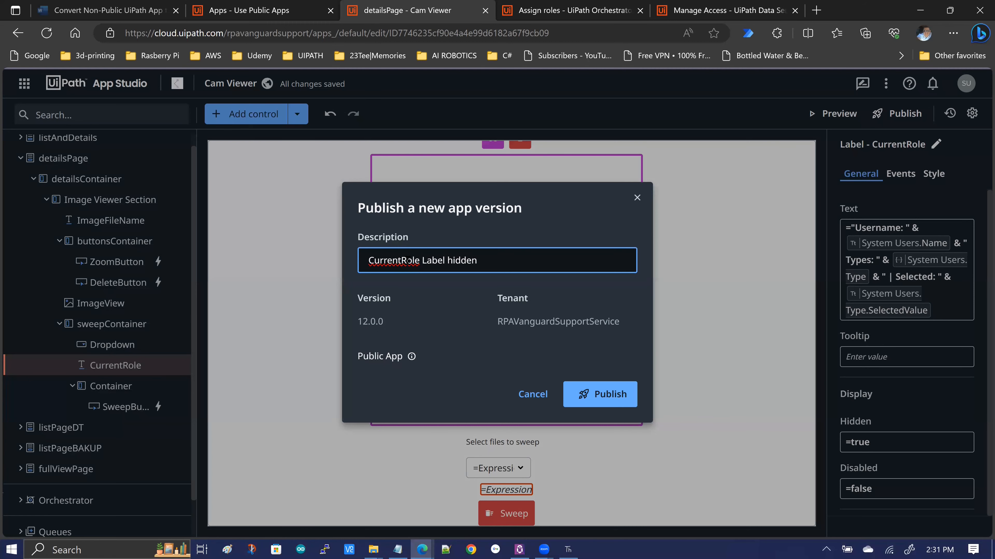
{"action": "type", "text": " until related issue is resolved."}
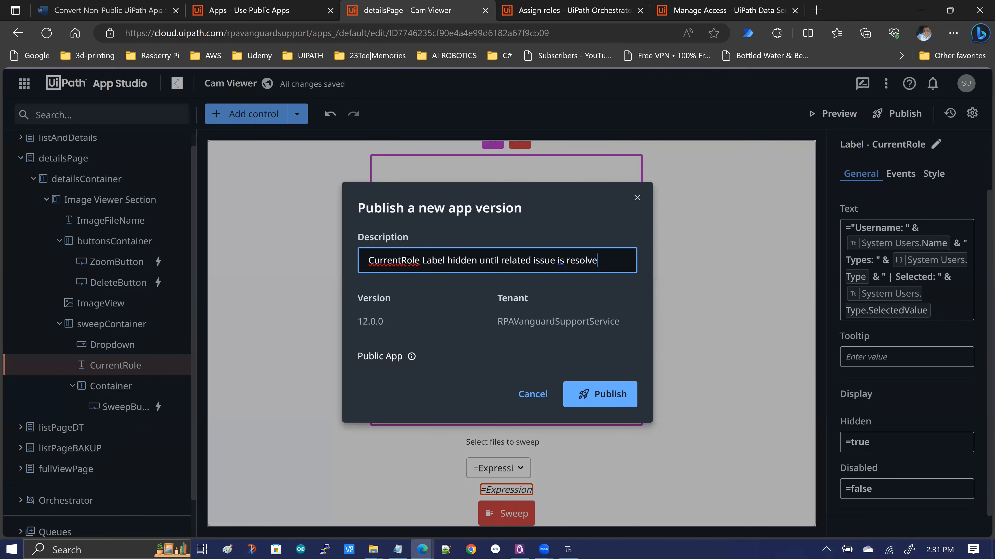
{"action": "left_click", "coordinate": [606, 396]}
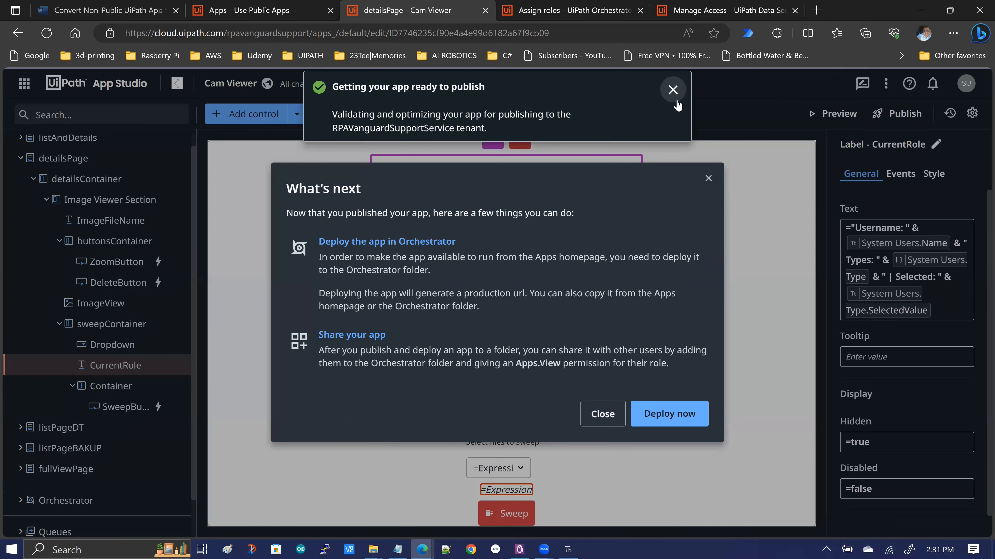
{"action": "left_click", "coordinate": [672, 91]}
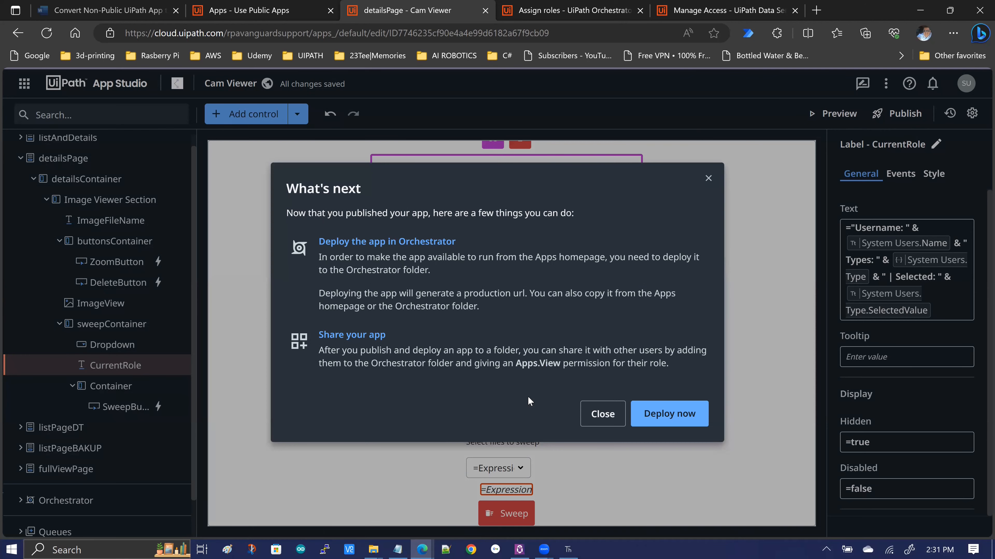
Go to the Shared folder's apps in Orchestrator and upgrade Cam Viewer Public App to the latest version.
{"action": "left_click", "coordinate": [659, 416]}
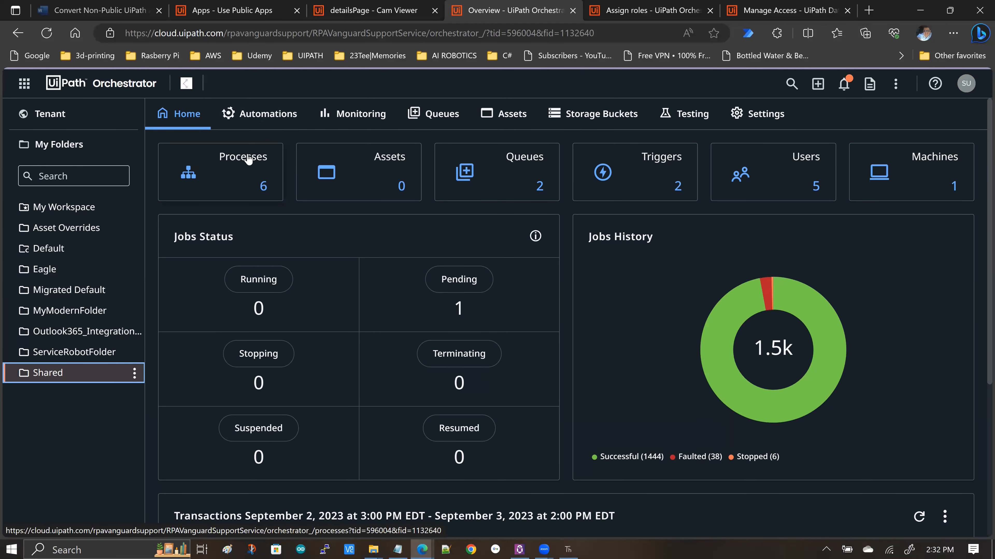
{"action": "left_click", "coordinate": [248, 158]}
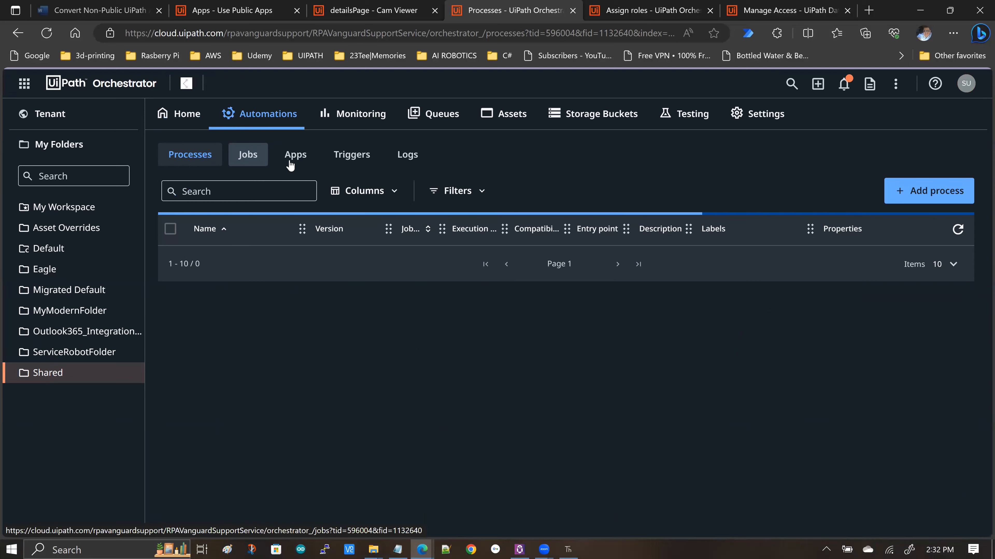
{"action": "left_click", "coordinate": [290, 165]}
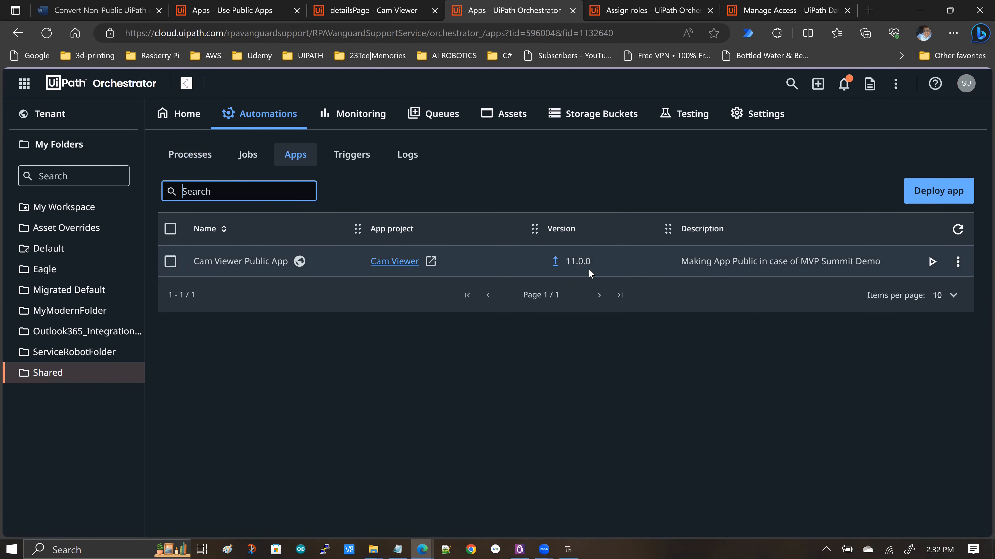
{"action": "mouse_move", "coordinate": [554, 268]}
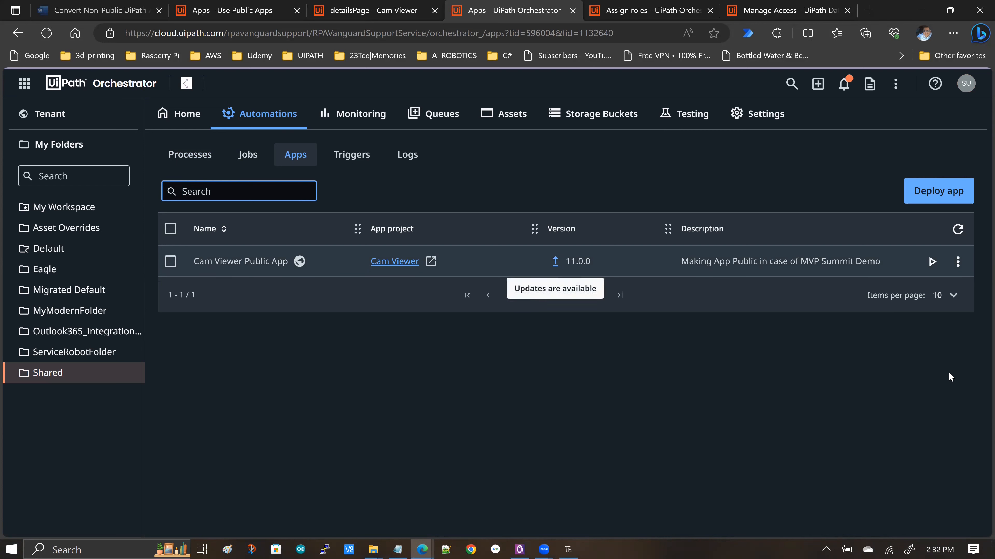
{"action": "left_click", "coordinate": [958, 262]}
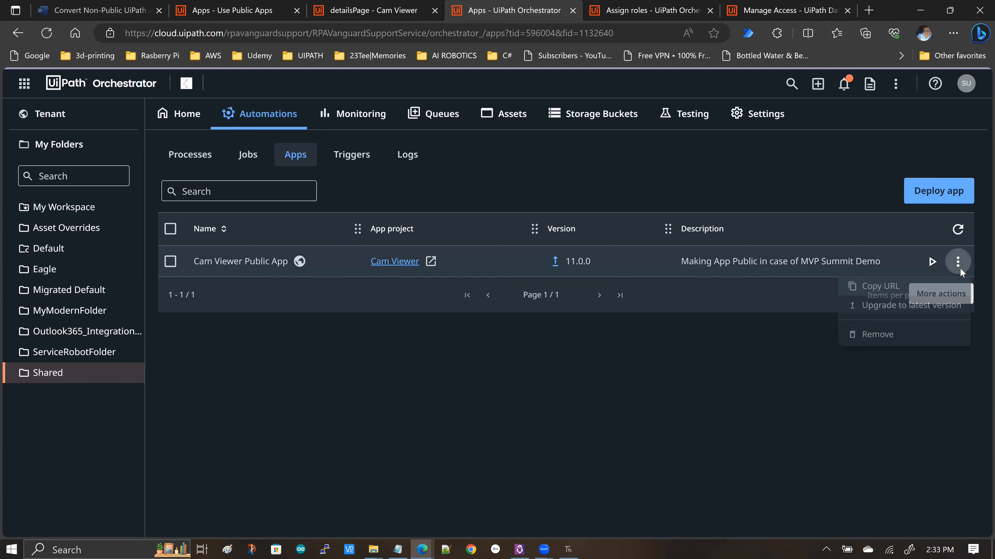
{"action": "left_click", "coordinate": [942, 309]}
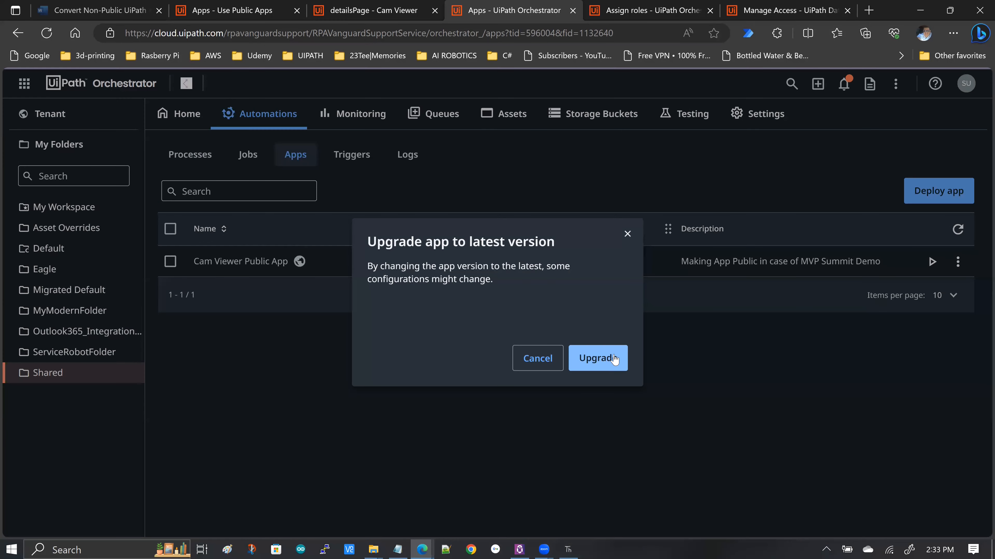
{"action": "left_click", "coordinate": [613, 359]}
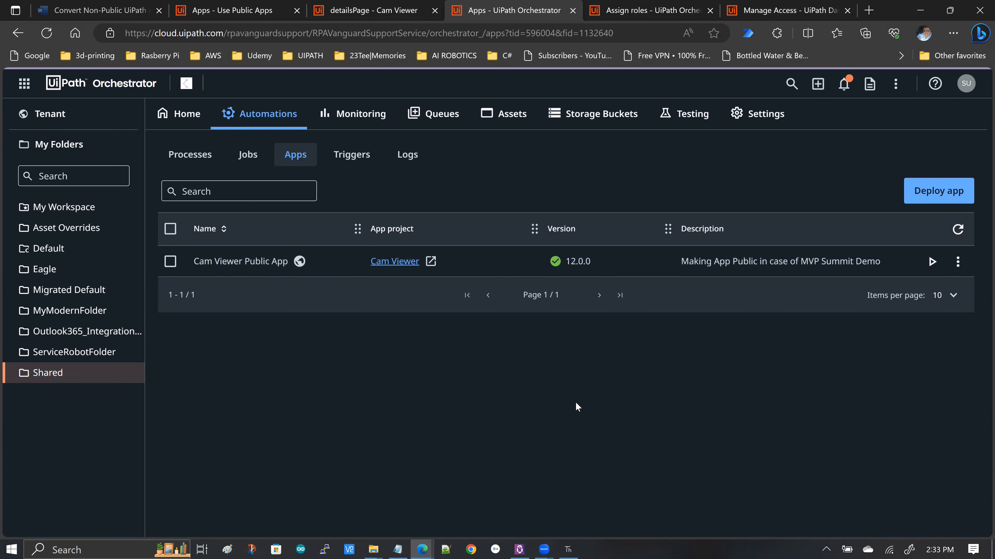
Copy Cam Viewer Public App's URL and load it in a new InPrivate tab, closing the old Cam Viewer tab.
{"action": "left_click", "coordinate": [958, 262]}
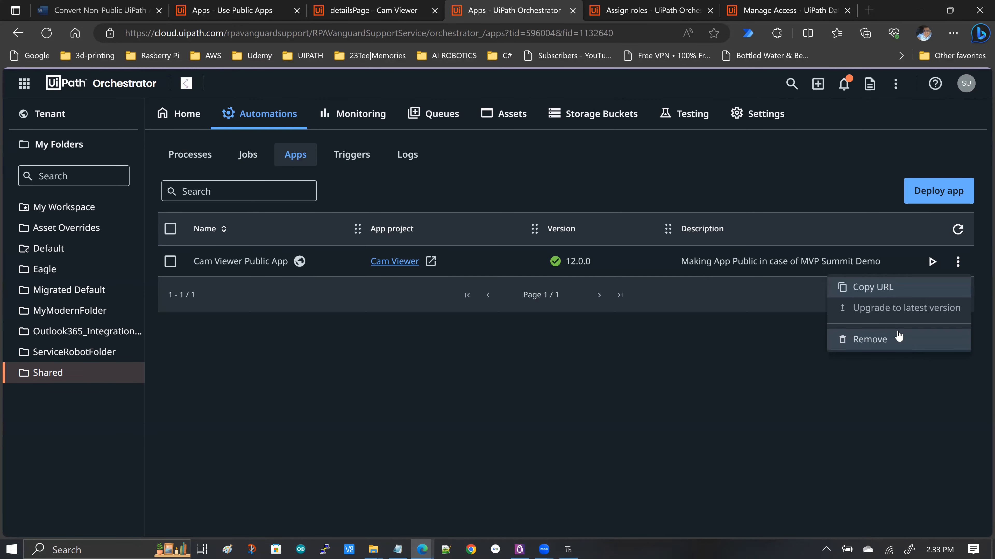
{"action": "left_click", "coordinate": [880, 292]}
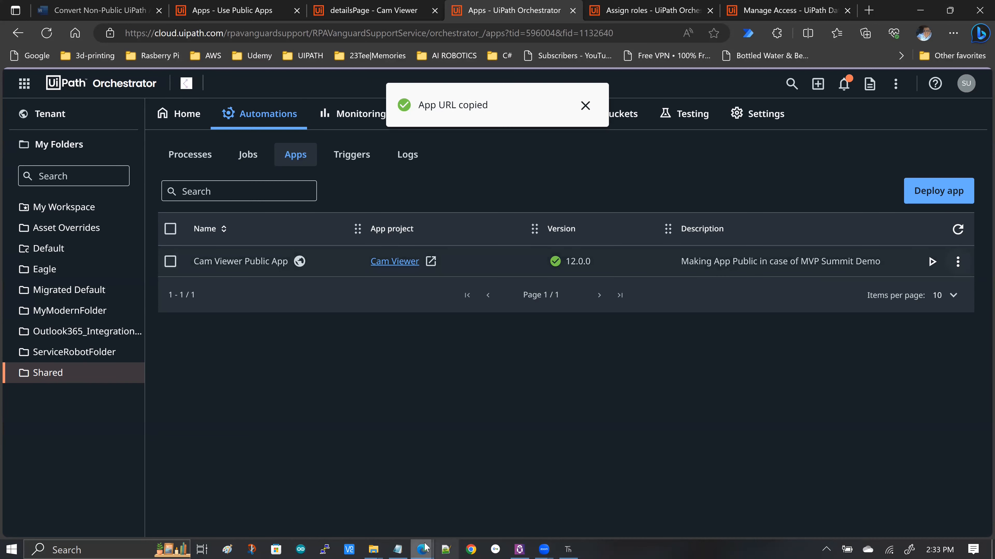
{"action": "mouse_move", "coordinate": [423, 547]}
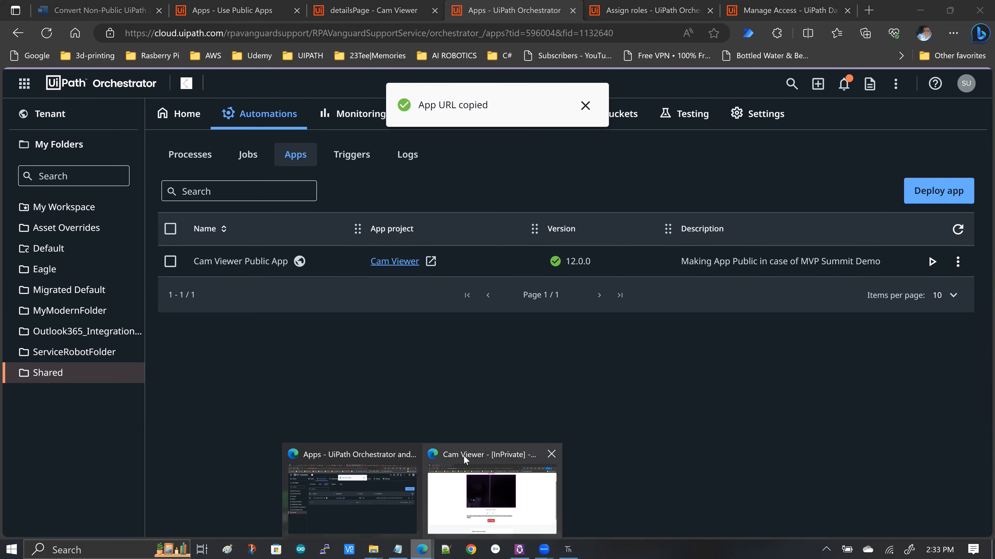
{"action": "left_click", "coordinate": [463, 456]}
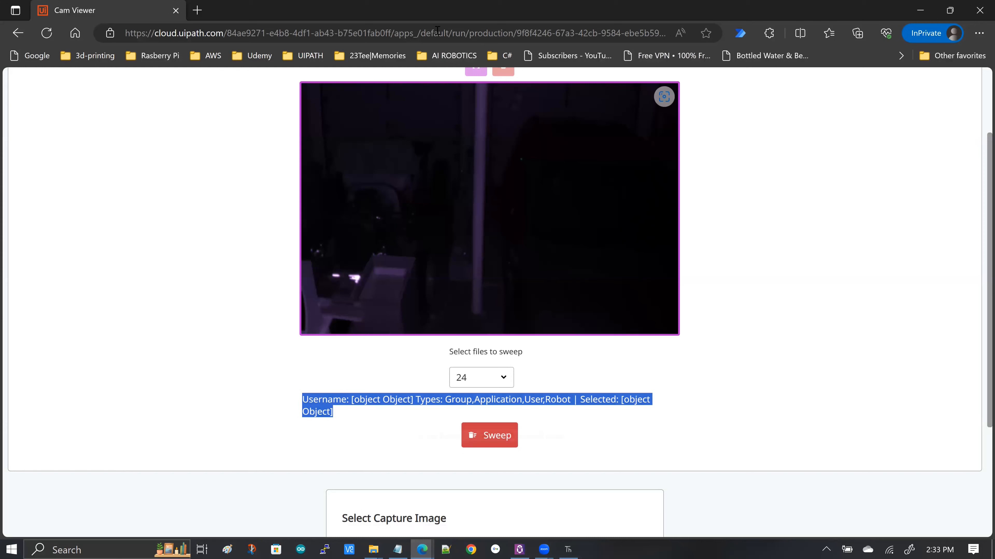
{"action": "left_click", "coordinate": [233, 29]}
{"action": "left_click", "coordinate": [198, 11]}
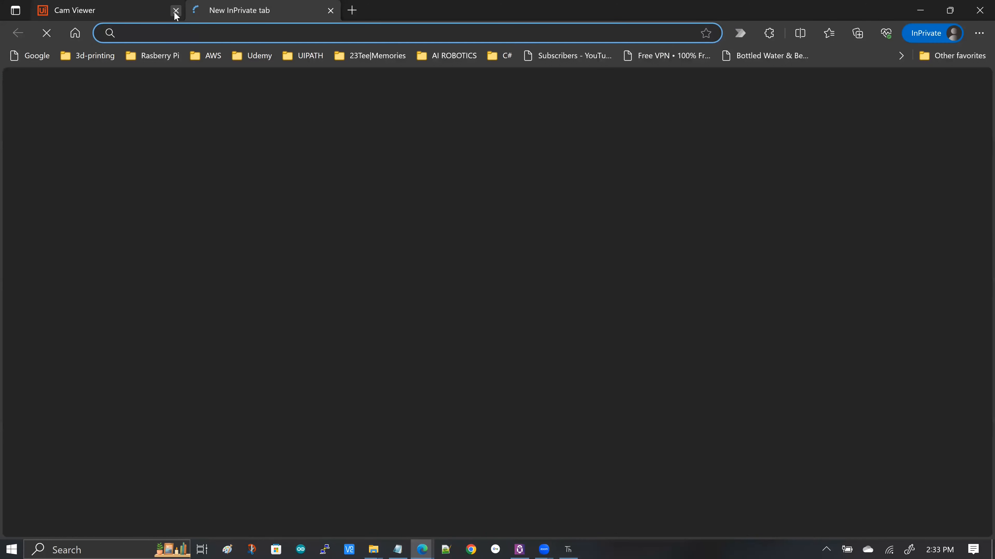
{"action": "left_click", "coordinate": [175, 11]}
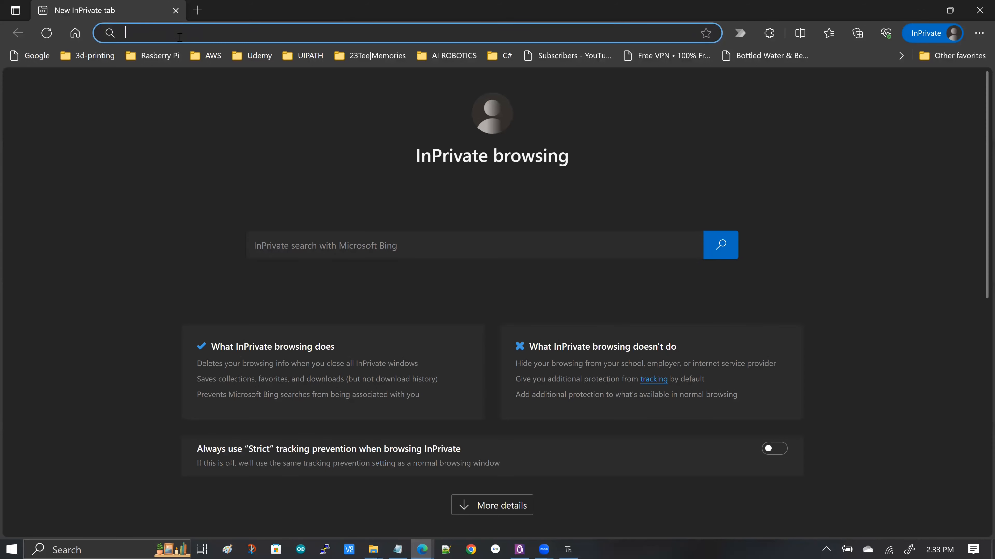
{"action": "key", "text": "ctrl+v"}
{"action": "key", "text": "Return"}
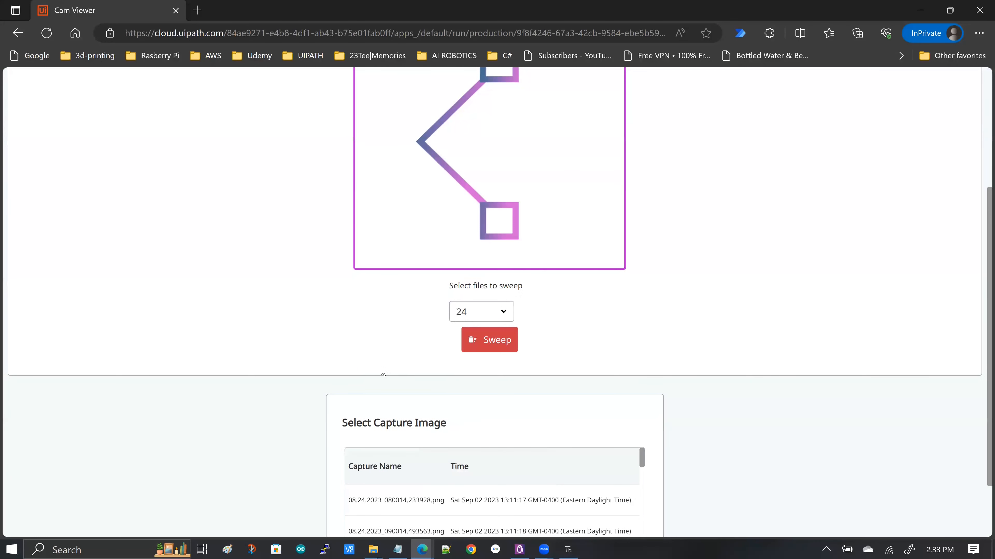
Check the area around the Sweep button in the reloaded app and return to the detailsPage editor in App Studio.
{"action": "scroll", "coordinate": [634, 358], "scroll_direction": "down", "scroll_amount": 1}
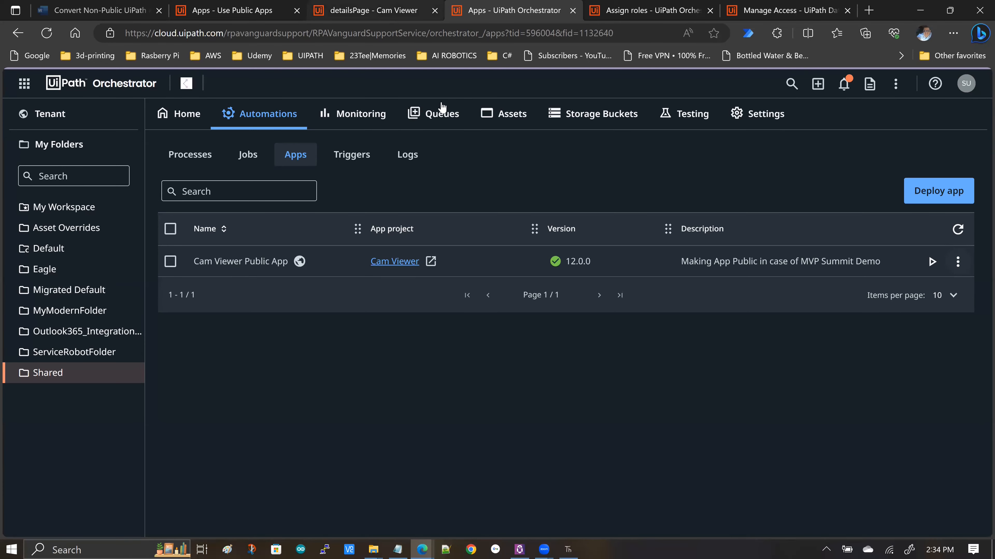
{"action": "left_click", "coordinate": [369, 12]}
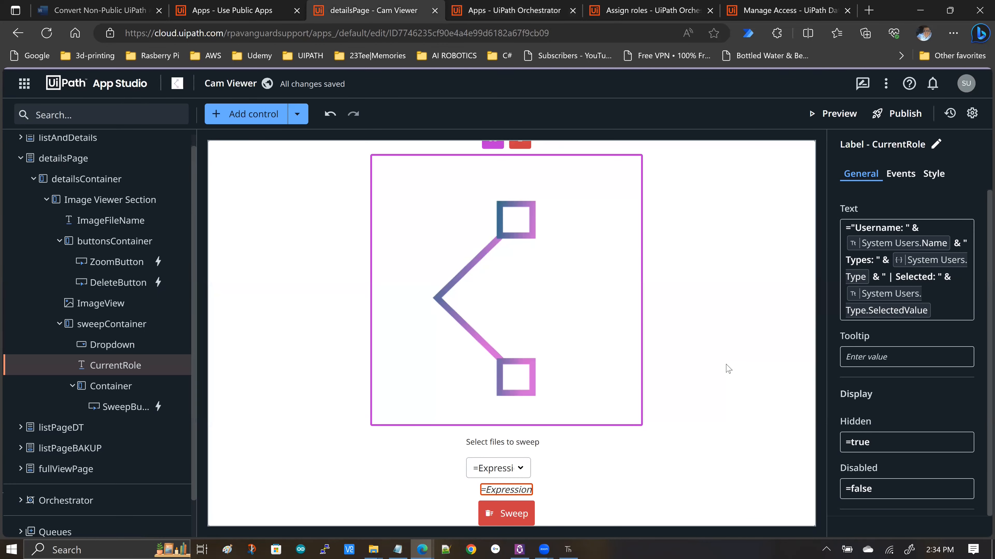